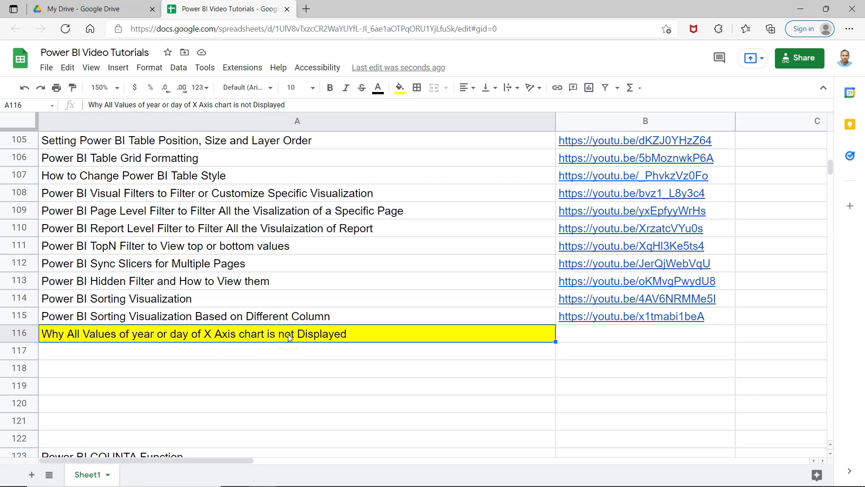
Switch from Power BI Desktop to the Google Sheets tutorial list in the browser
key("alt+Tab")
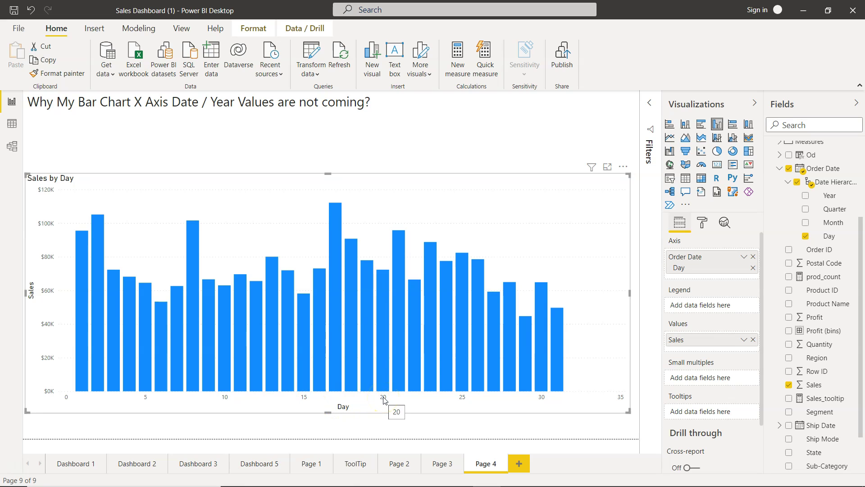
Review the Google Sheets tutorial list around the row 116 x-axis values topic
key("alt+Tab")
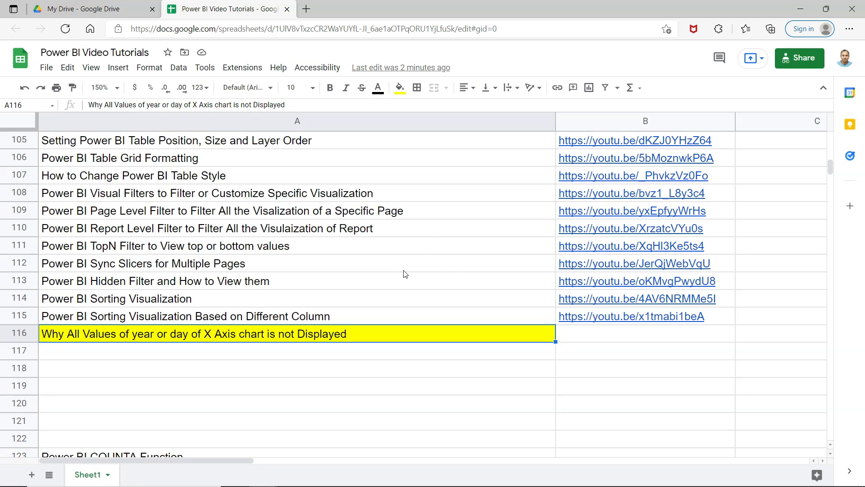
left_click(402, 272)
scroll(406, 246, "up", 1)
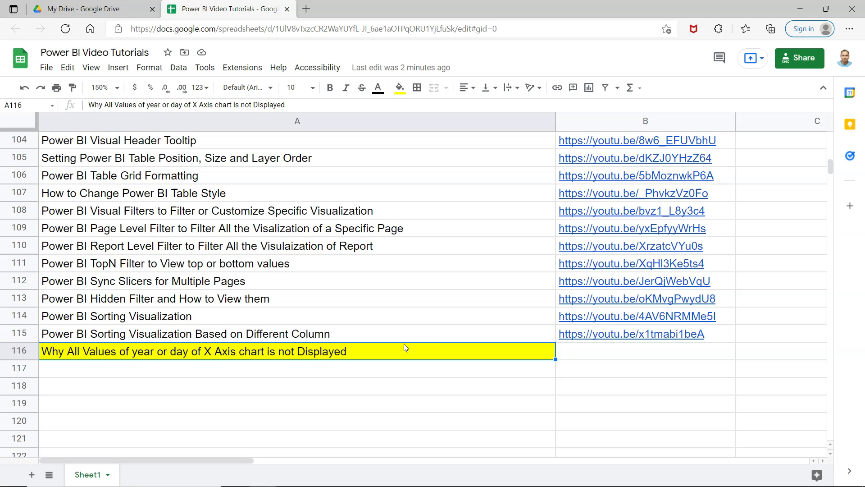
Return to Power BI and show the Sales by Day chart's Format settings
key("alt+Tab")
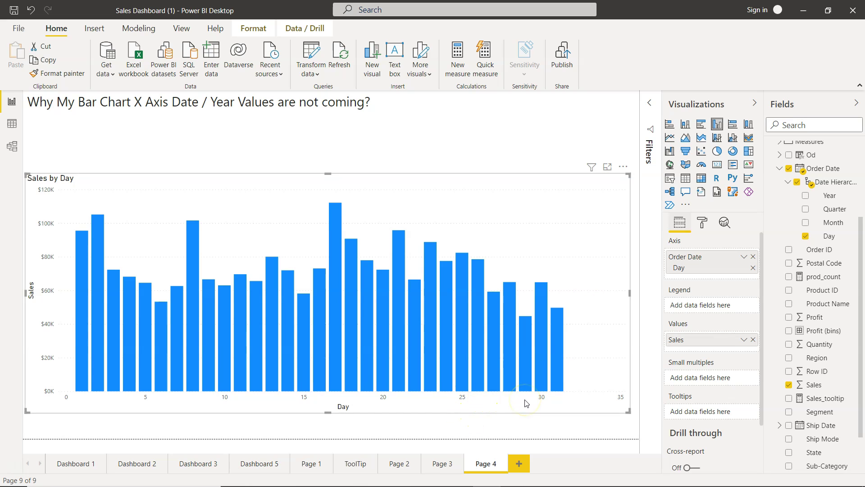
left_click(703, 225)
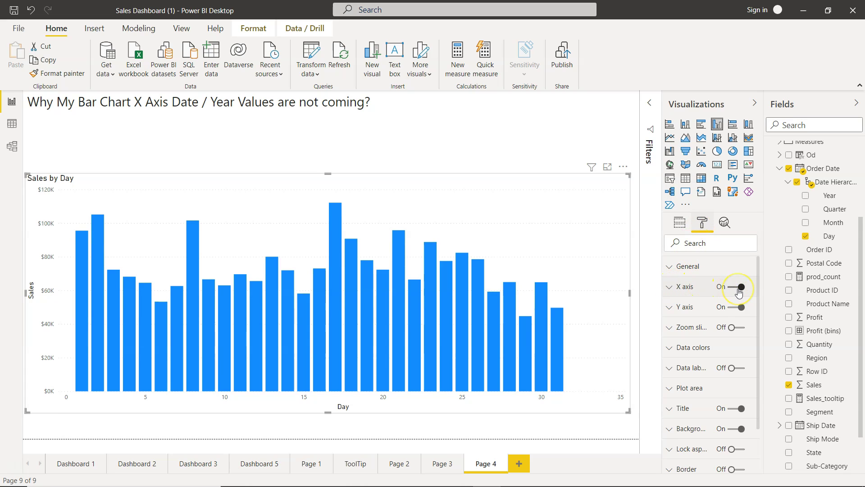
Expand the X axis section, revealing Continuous type and Linear scale
left_click(669, 287)
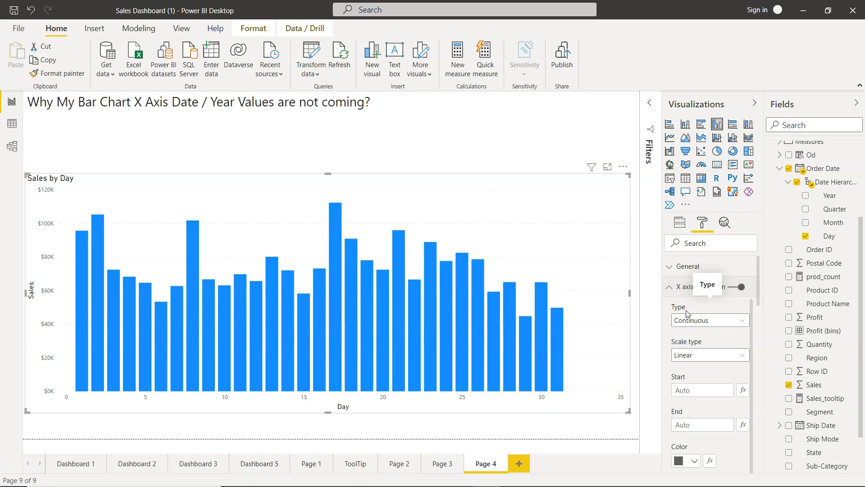
Change the X axis type from Continuous to Categorical, labelling days 1–31
left_click(708, 323)
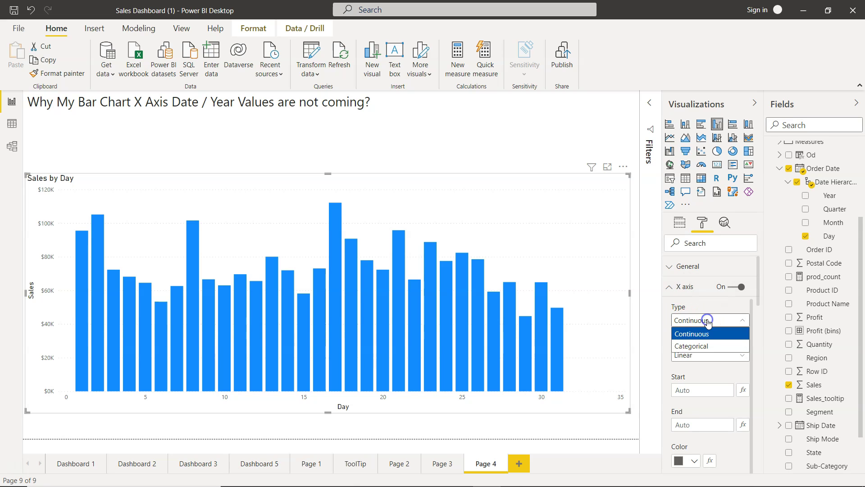
left_click(708, 345)
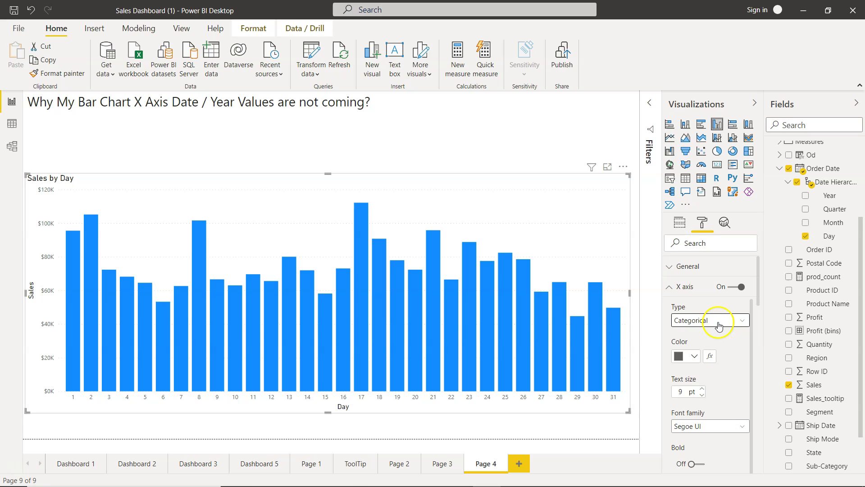
left_click(719, 323)
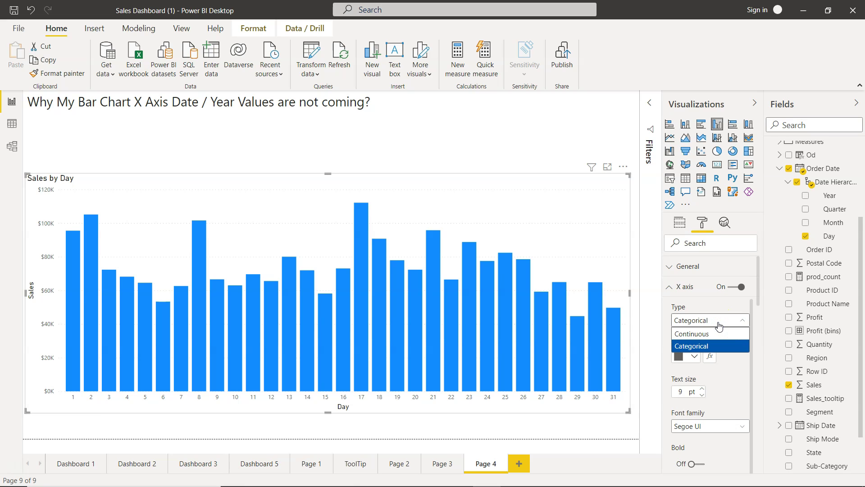